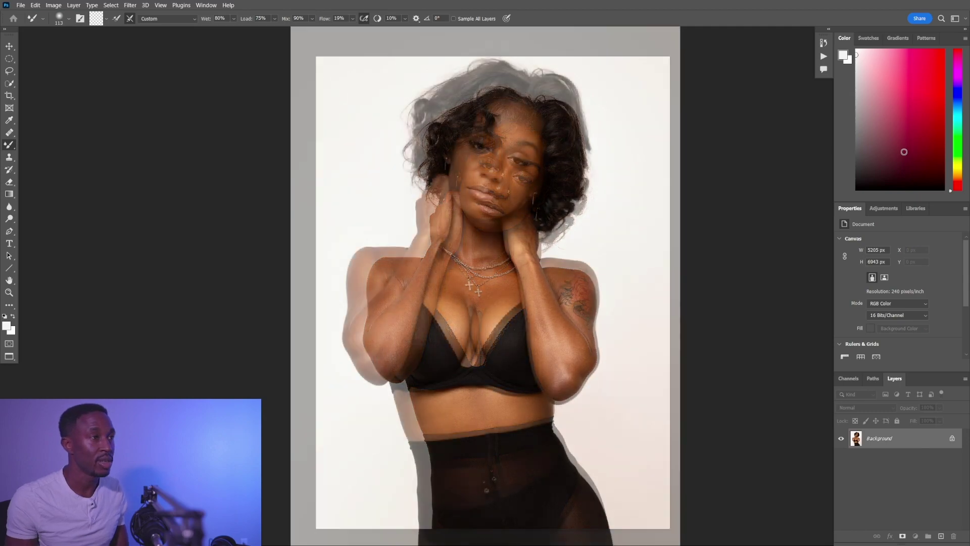
Step: Run the frequency separation action to split the portrait into Textures and Colors layers
click(823, 56)
click(764, 92)
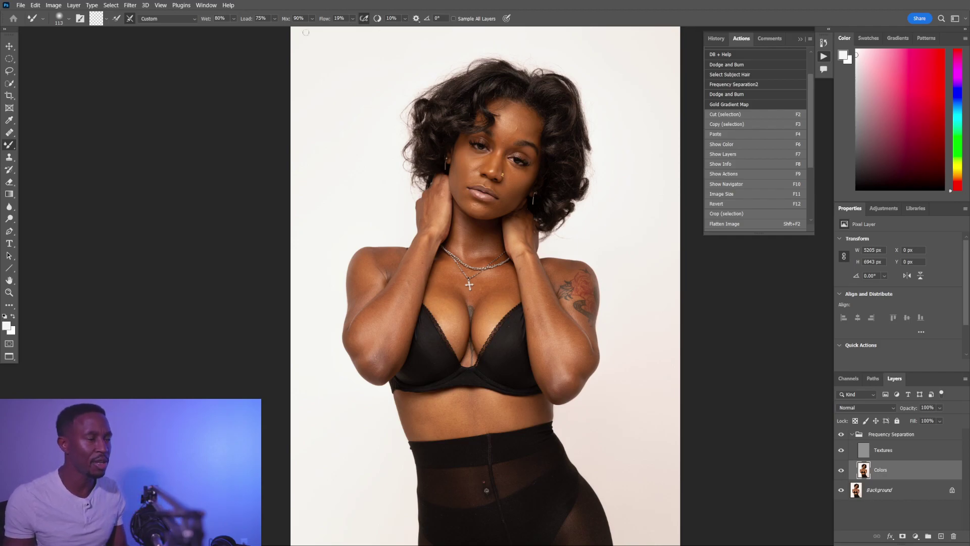
Step: Smooth the forehead blemishes and uneven tones on the Colors layer using the Mixer Brush at 144 px
scroll(482, 275, up, 8)
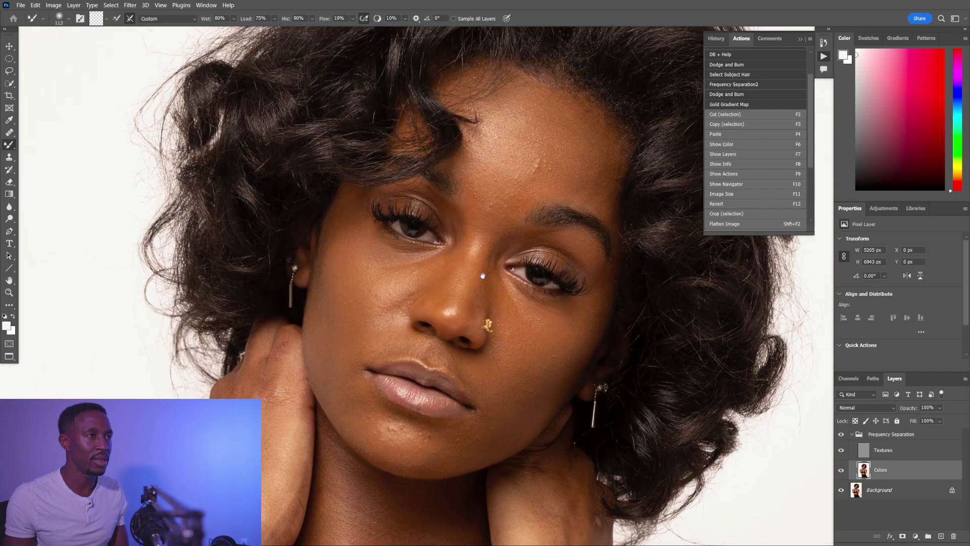
drag(499, 216, 504, 215)
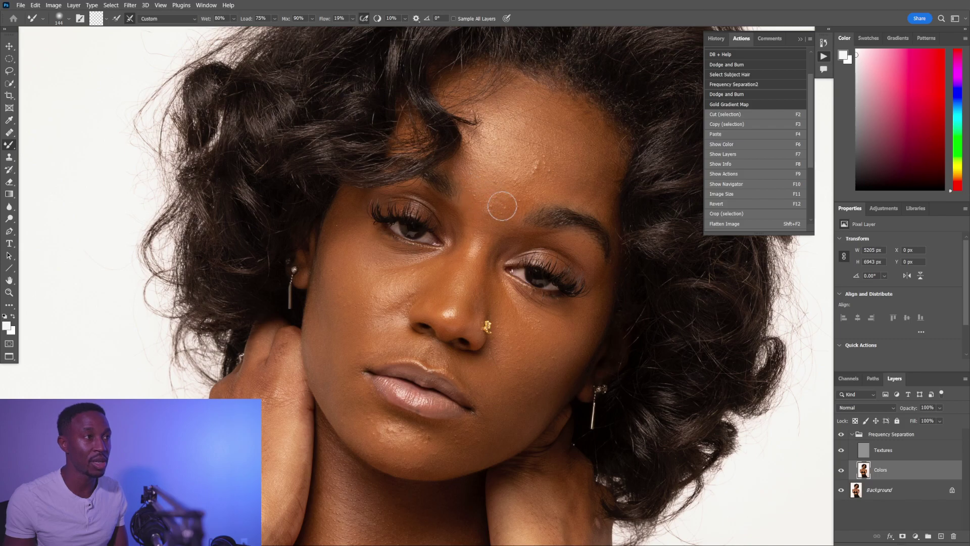
drag(535, 167, 529, 156)
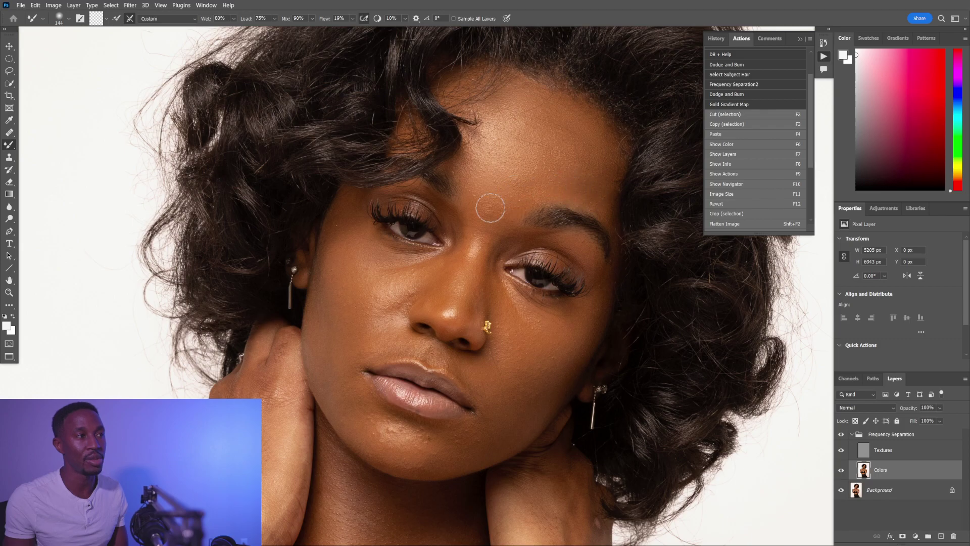
drag(513, 212, 540, 198)
Step: Blend the skin between the brows, along the nose bridge and under the eye nearer the visible ear, using brushes of about 94 to 120 px
key([)
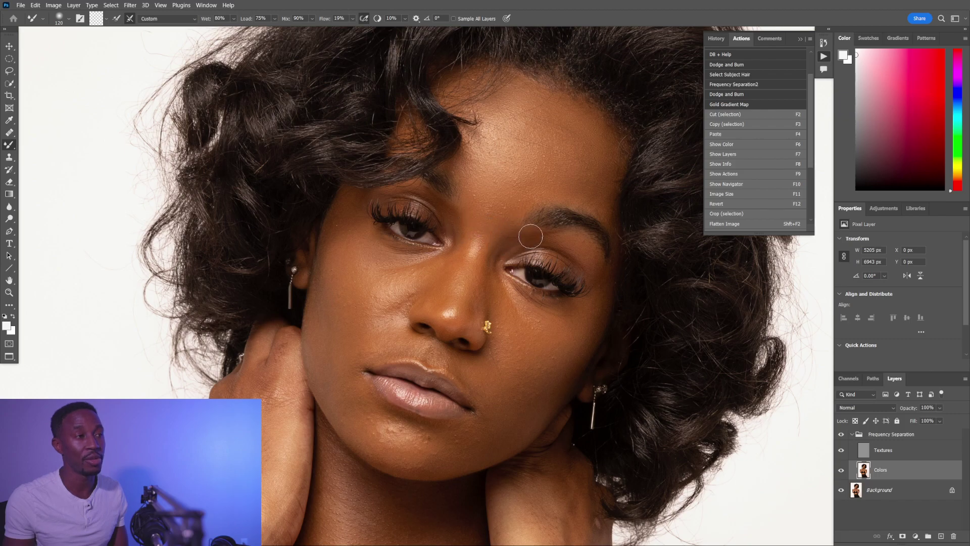
drag(487, 251, 478, 248)
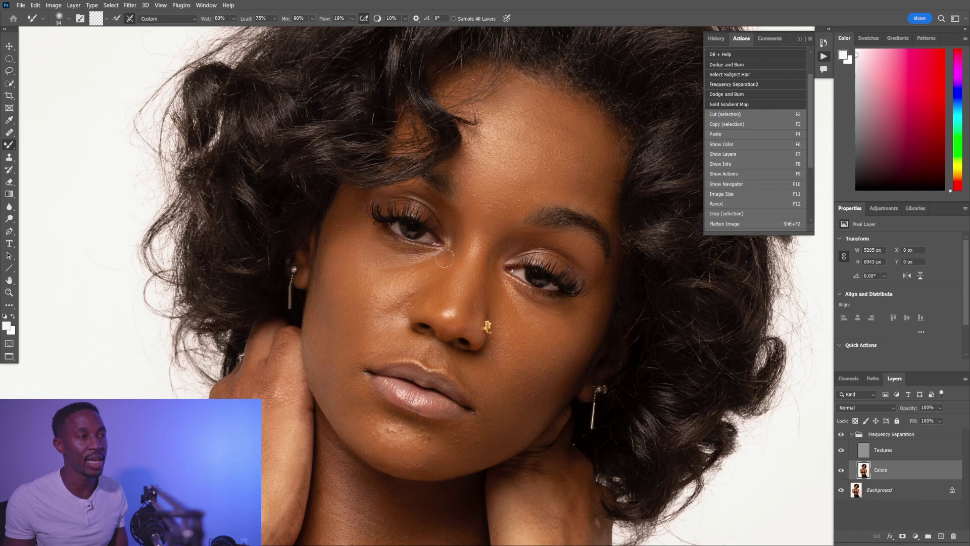
drag(409, 276, 414, 276)
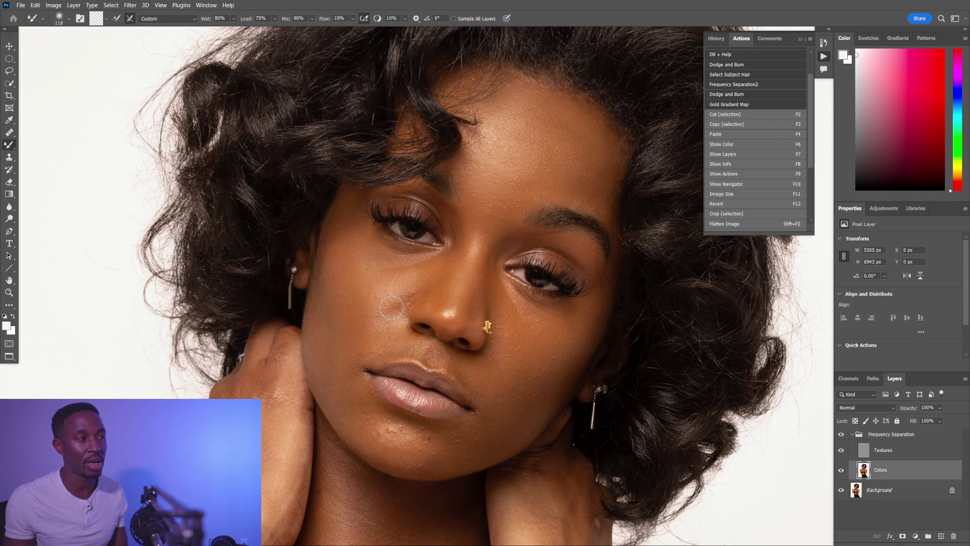
key(bracketleft)
key(bracketleft)
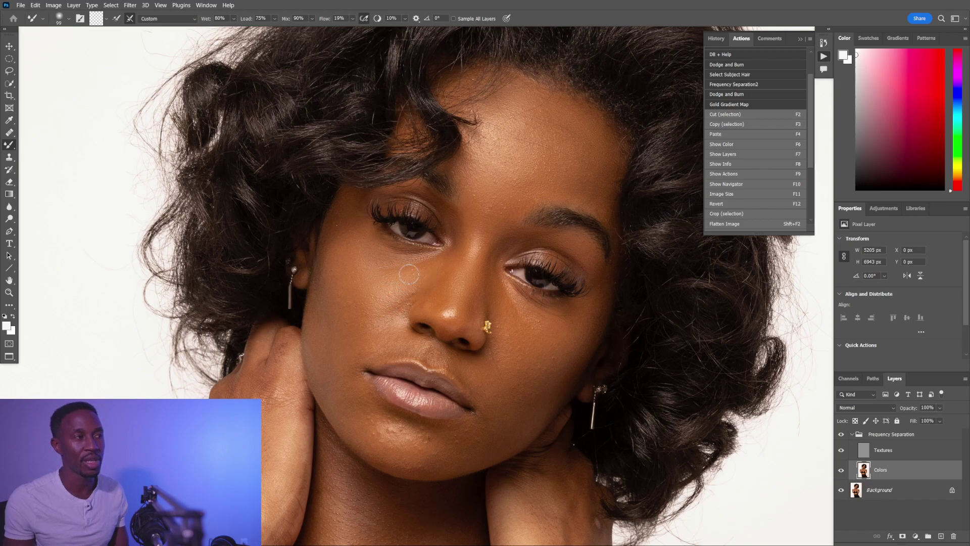
Step: Blend the under-eye shadow into the brighter cheek, varying the Mixer Brush size to fit each area
key(bracketright)
key(bracketright)
key(bracketright)
key(bracketleft)
key(bracketleft)
key(bracketleft)
key(bracketleft)
key(bracketleft)
Step: Smooth the cheek beside the nose stud and down to the jaw with Mixer Brush sizes of 115 and 146 px
alt+drag(508, 303, 515, 303)
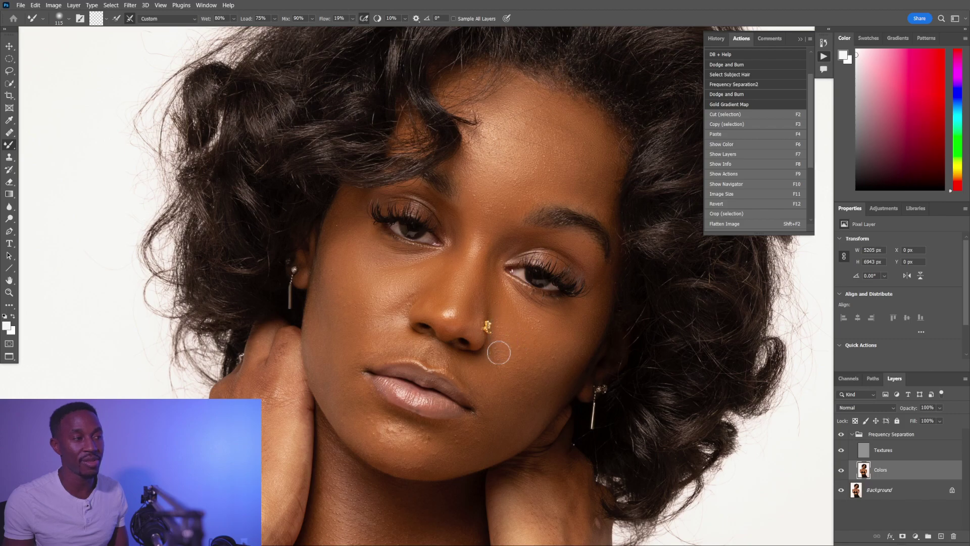
key(bracketright)
key(bracketright)
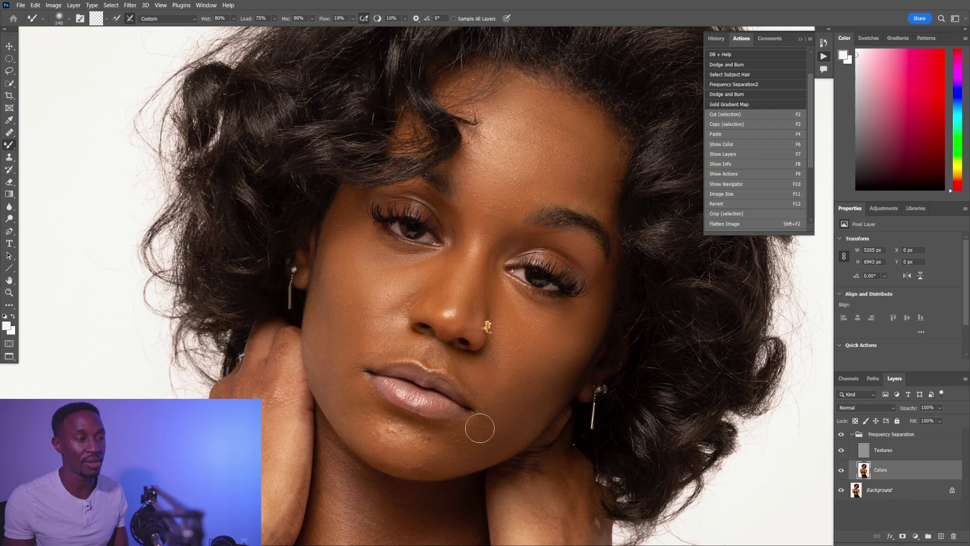
Step: Even out the forehead and the cheek opposite the nose stud, using Mixer Brush sizes from 130 to 177 px
scroll(445, 427, down, 2)
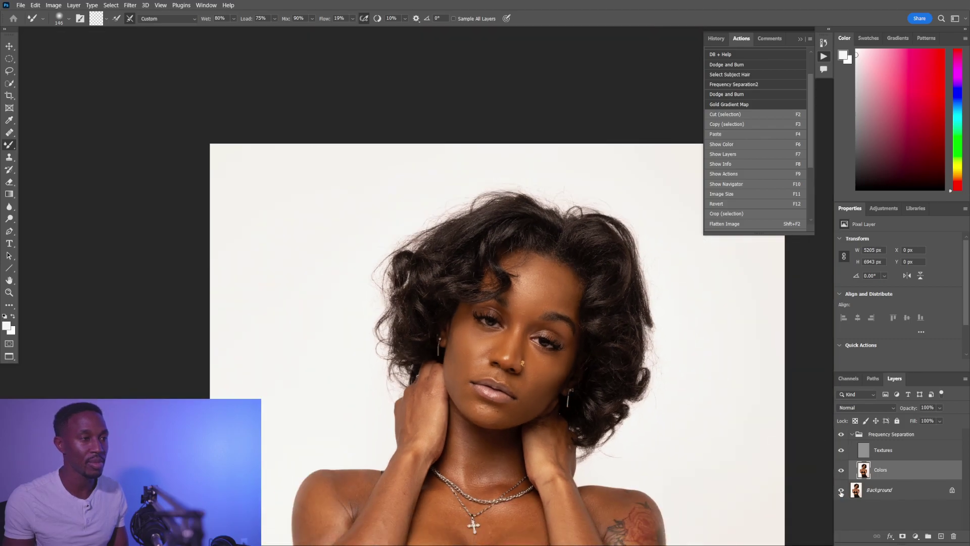
scroll(548, 283, up, 2)
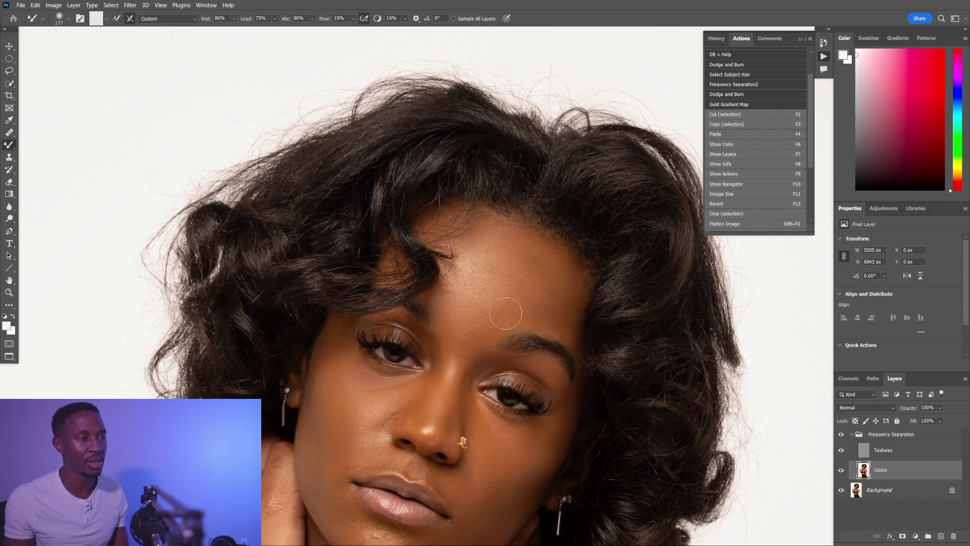
scroll(461, 351, down, 2)
drag(460, 352, 470, 297)
drag(394, 336, 386, 328)
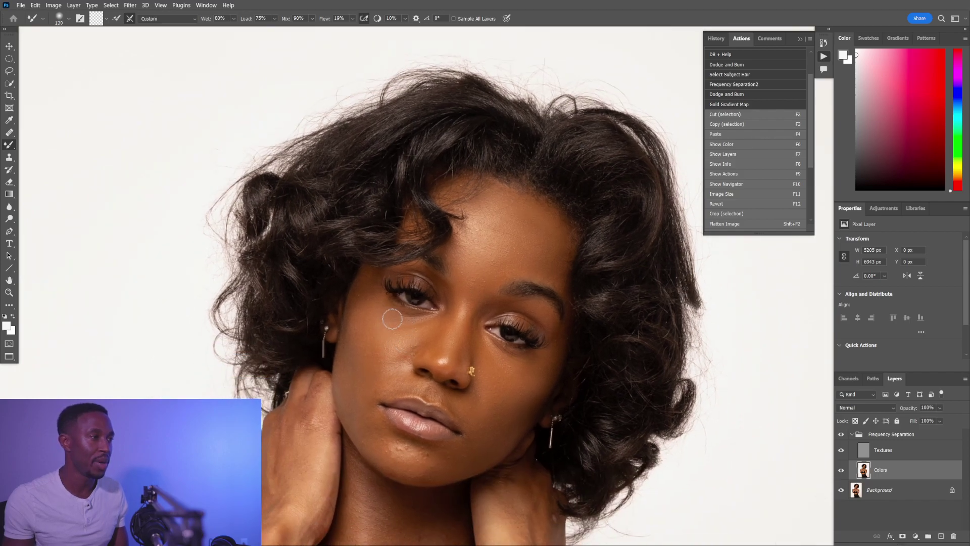
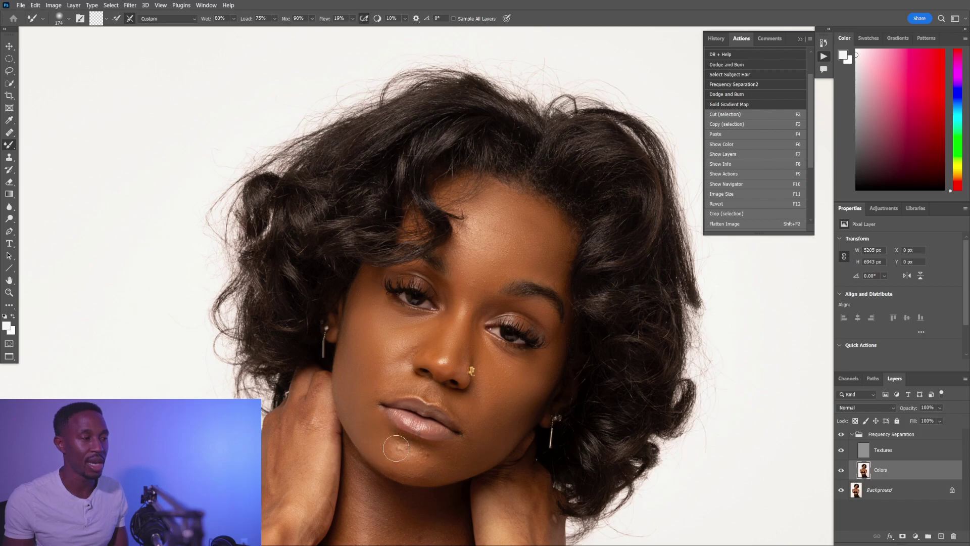
Step: Smooth the uneven patches on the chin below the lips with Mixer Brush sizes of 131, 84 and 110 px
scroll(401, 444, up, 5)
drag(404, 453, 396, 453)
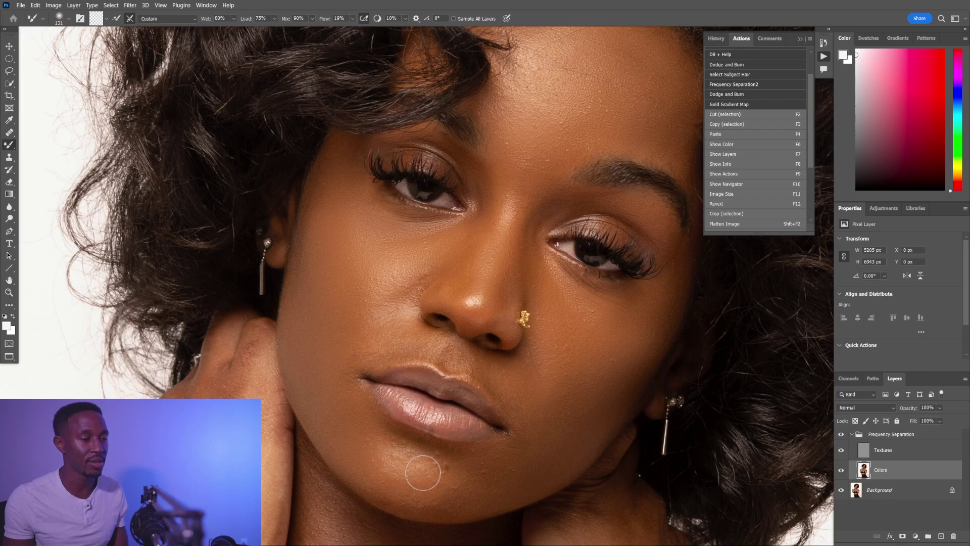
drag(446, 467, 436, 466)
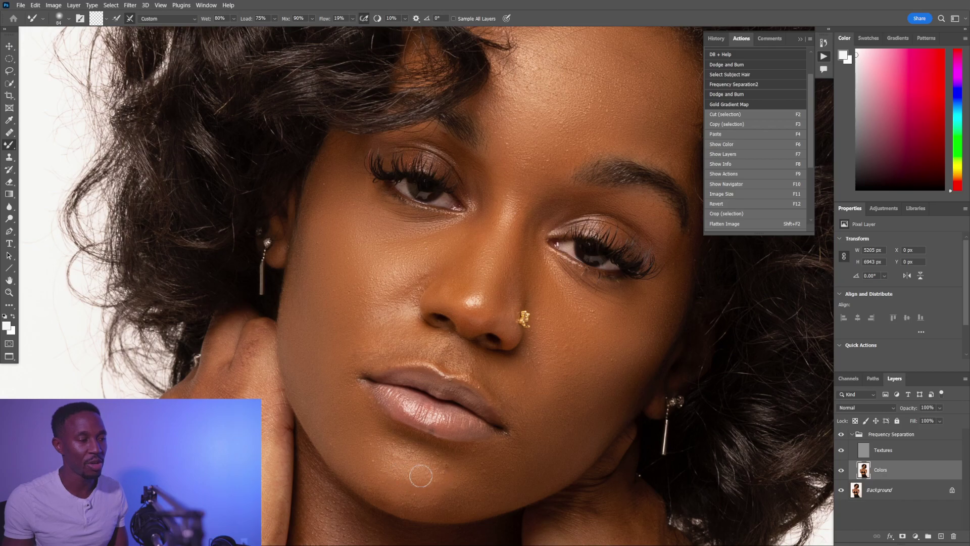
click(448, 469)
drag(401, 444, 393, 457)
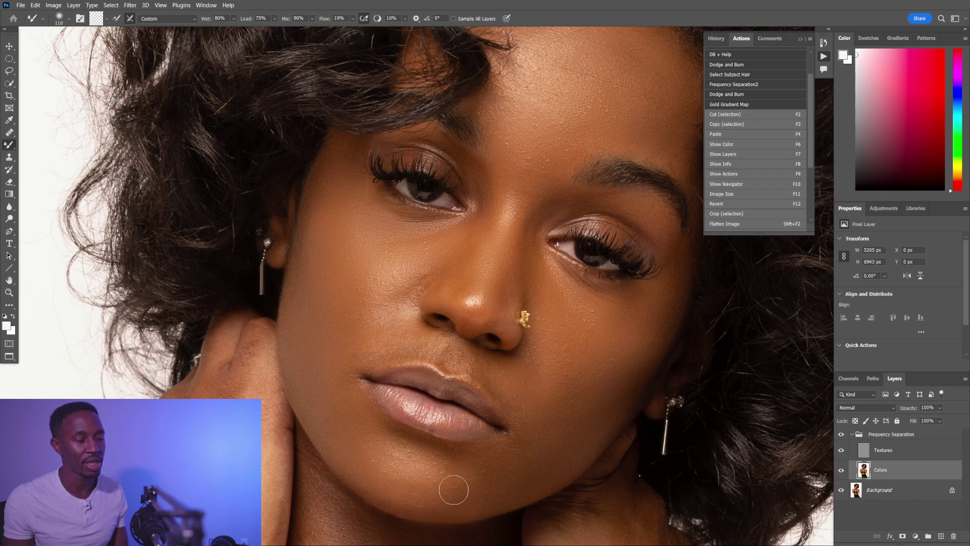
Step: Compare the retouched face with the original by showing only the Background layer, and examine the skin up close
scroll(527, 439, down, 6)
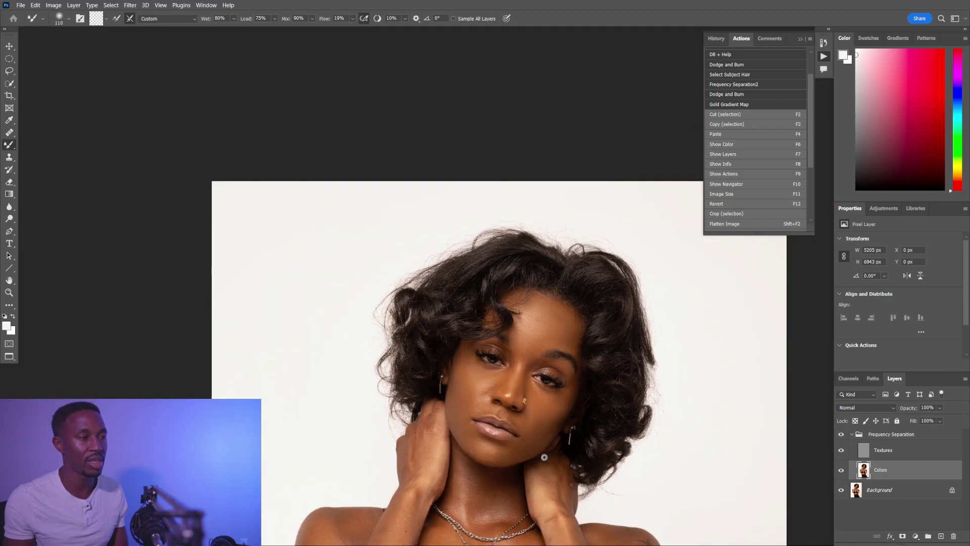
drag(585, 446, 501, 393)
alt+click(842, 490)
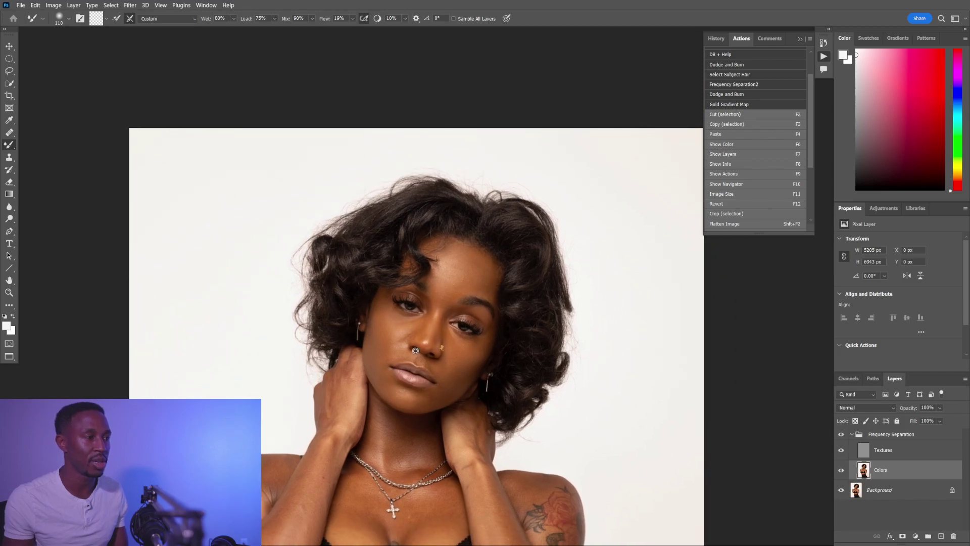
scroll(416, 350, up, 4)
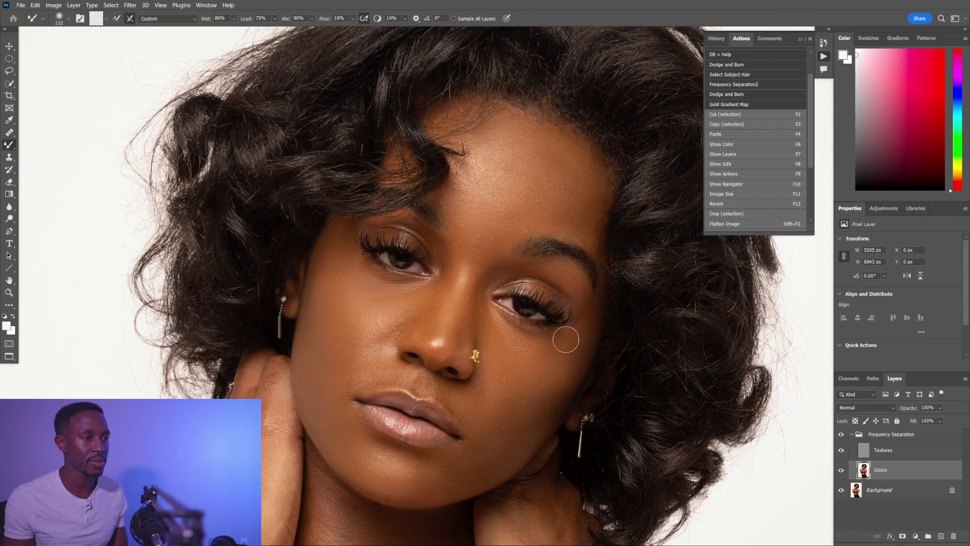
scroll(505, 332, down, 5)
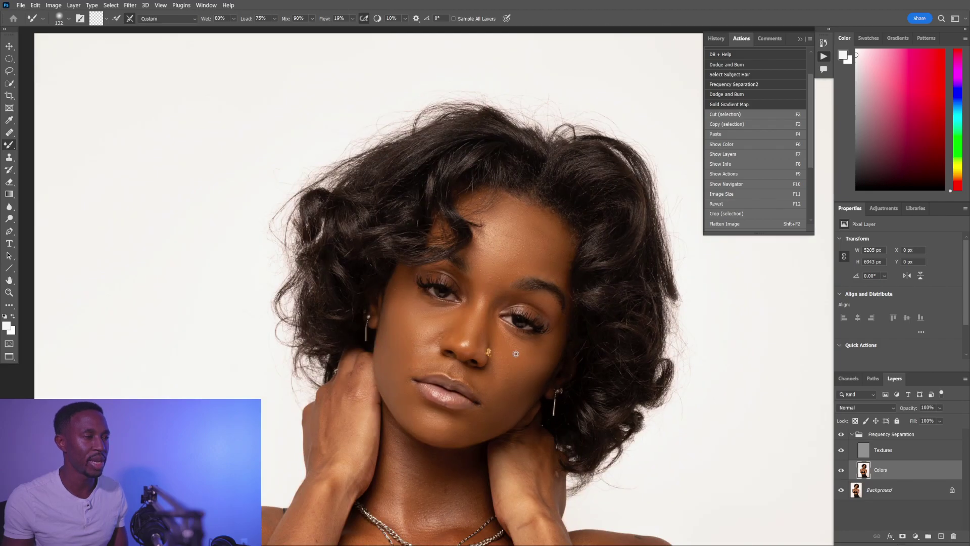
Step: Refine the under-eye area opposite the nose stud with small Mixer Brush strokes, reducing the size to 96 and 80 px
scroll(416, 318, up, 6)
key(bracketleft)
key(bracketleft)
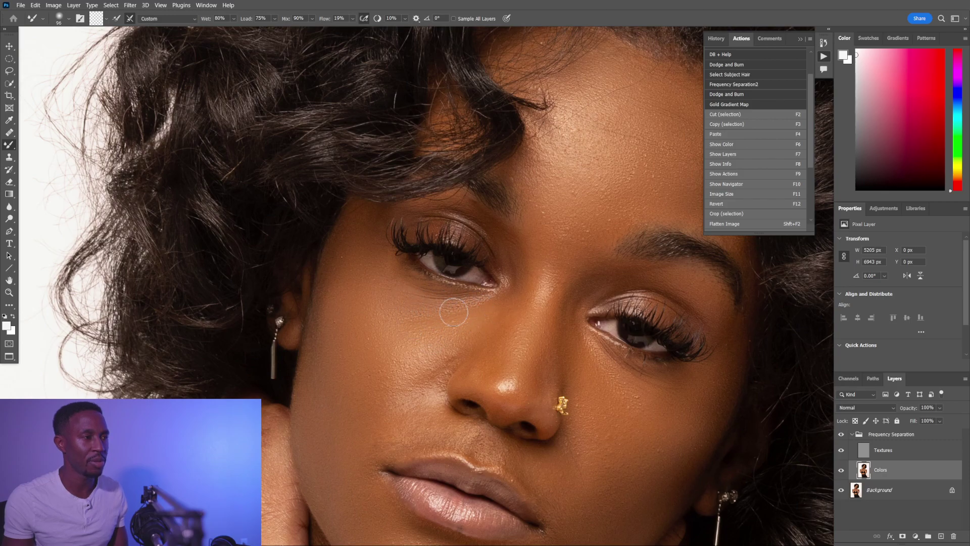
right_click(416, 281)
key(bracketleft)
key(bracketleft)
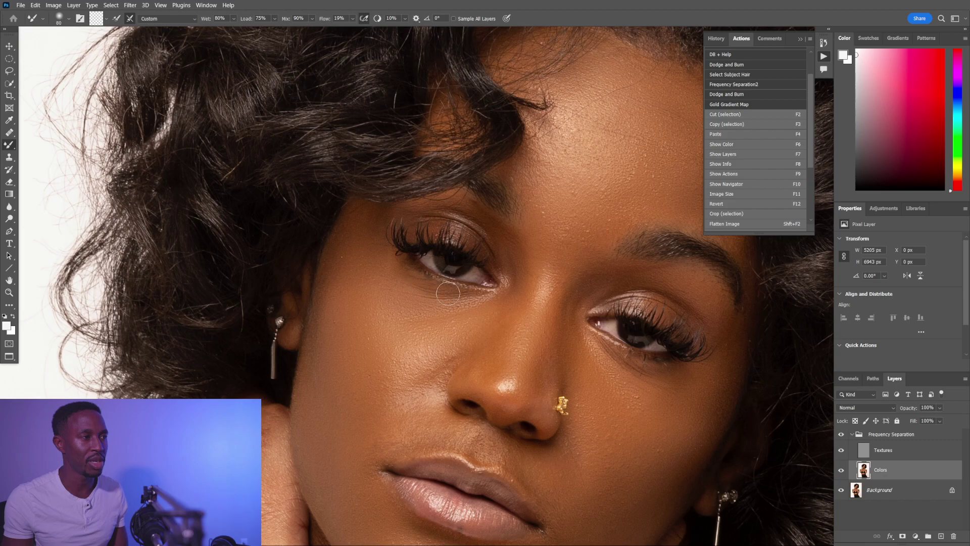
drag(450, 313, 501, 320)
key(bracketleft)
key(bracketleft)
key(bracketleft)
key(bracketleft)
key(bracketleft)
Step: Blend the forehead tones with a Mixer Brush of up to 237 px and check the face with the Frequency Separation group hidden
key(ctrl+0)
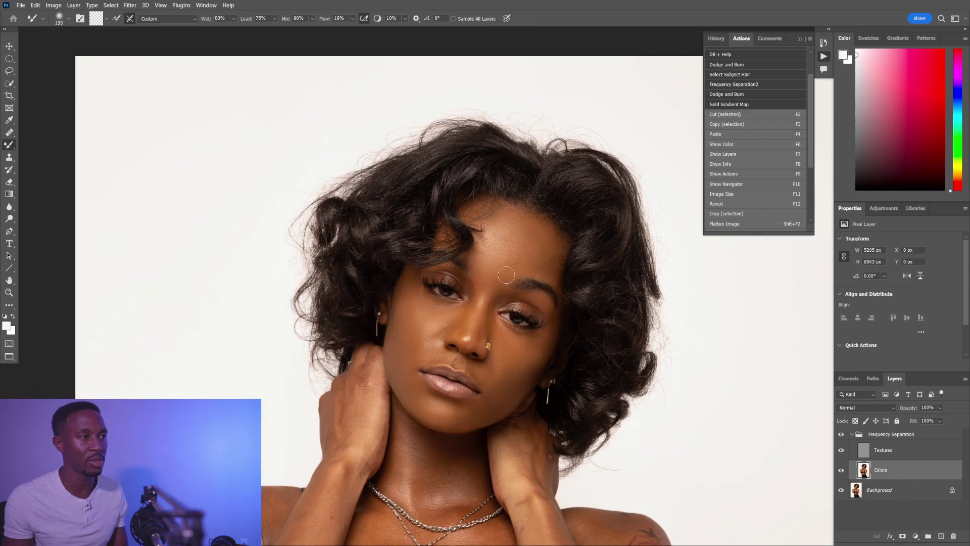
key(bracketright)
key(bracketright)
key(bracketright)
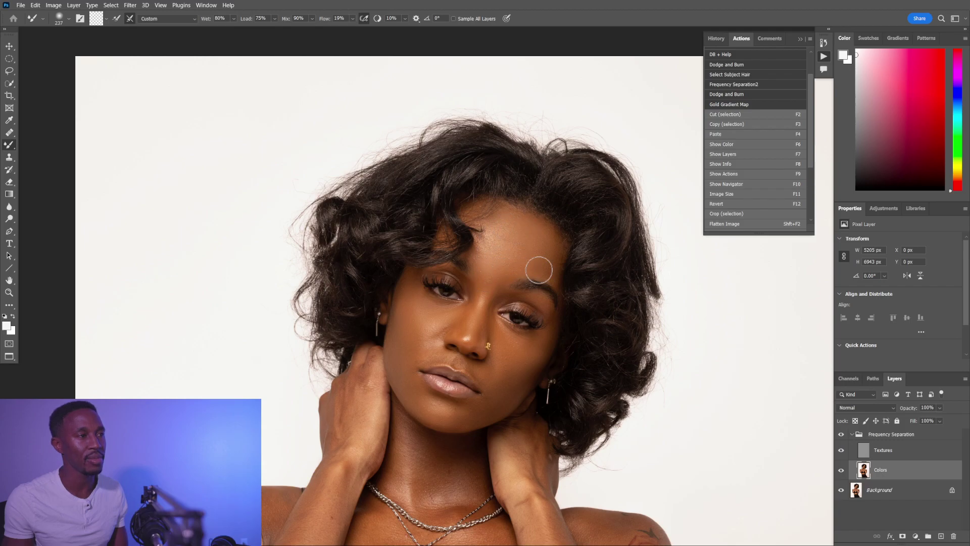
scroll(577, 314, down, 3)
click(841, 434)
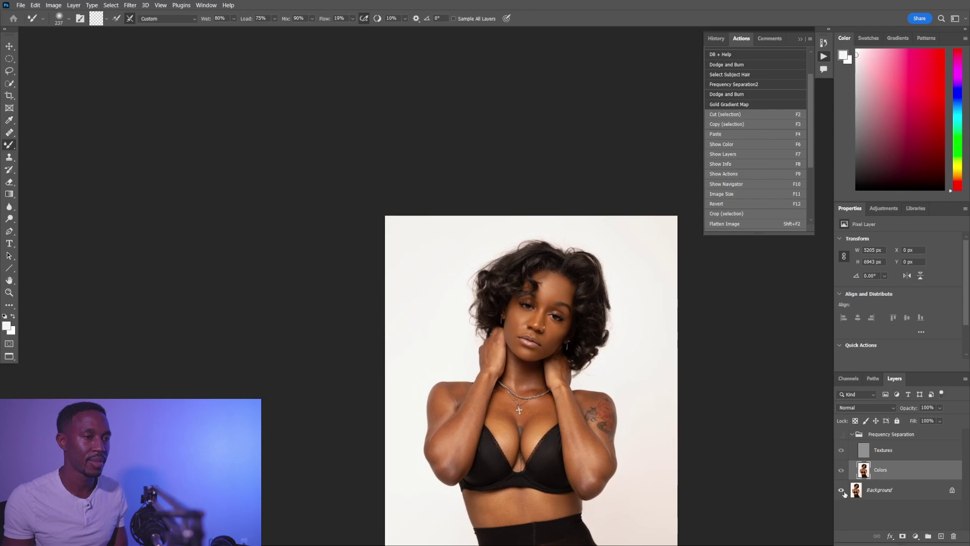
Step: Even out the neck skin above the necklaces with Mixer Brush sizes of about 206, 94 and 171 px
scroll(570, 342, up, 8)
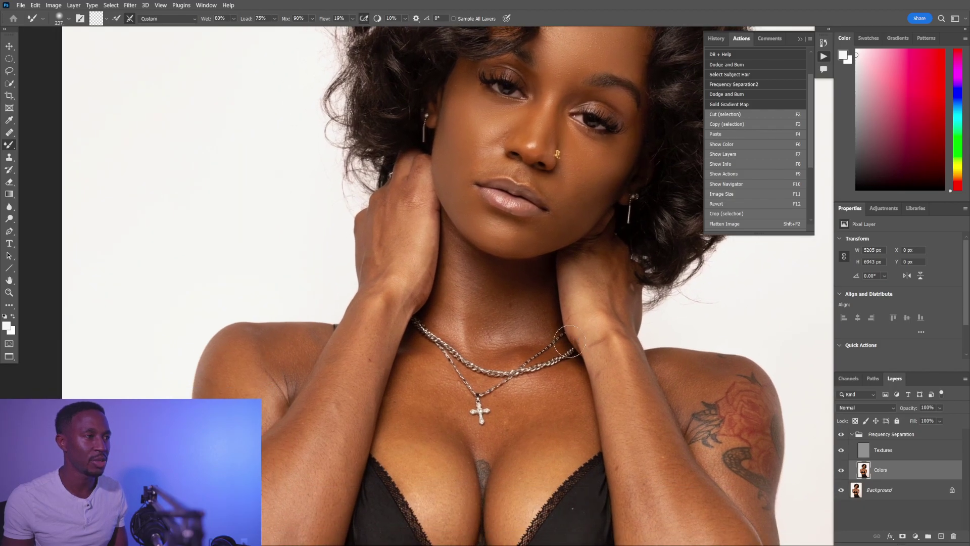
alt+drag(502, 322, 490, 322)
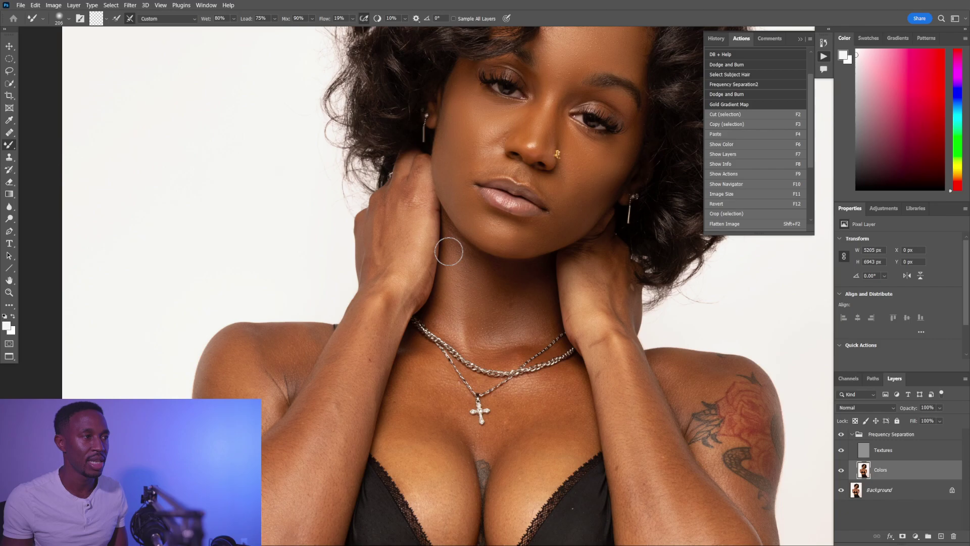
drag(454, 470, 362, 423)
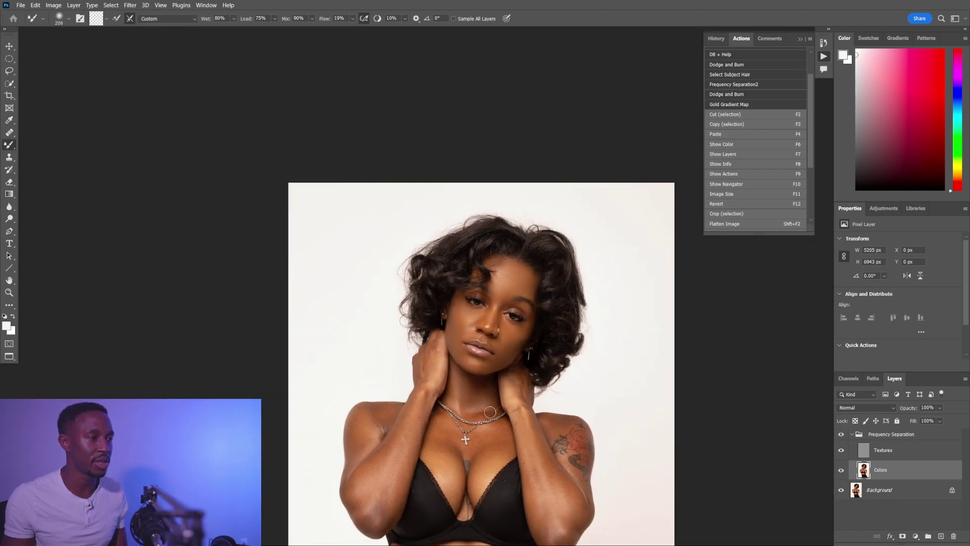
scroll(450, 387, up, 4)
alt+right_click(450, 387)
drag(445, 383, 438, 384)
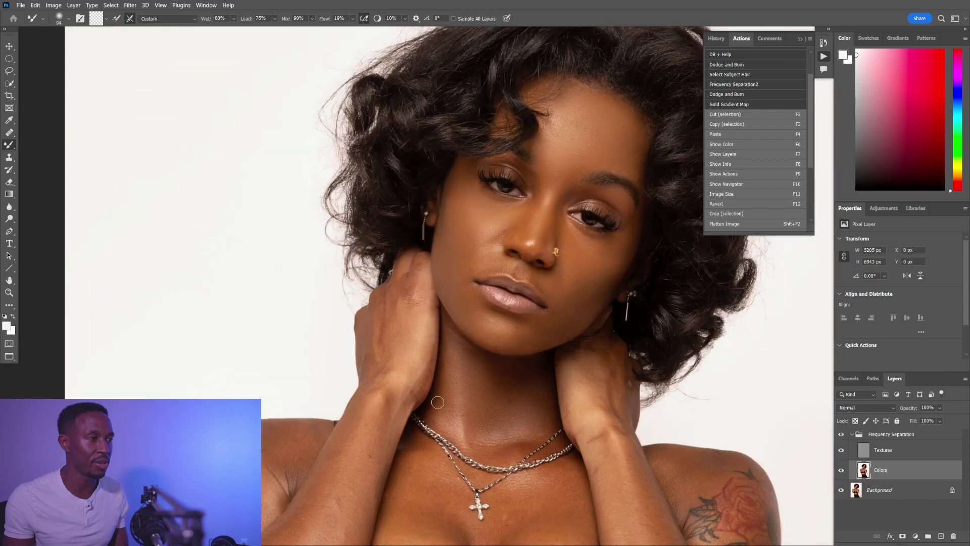
drag(427, 426, 447, 422)
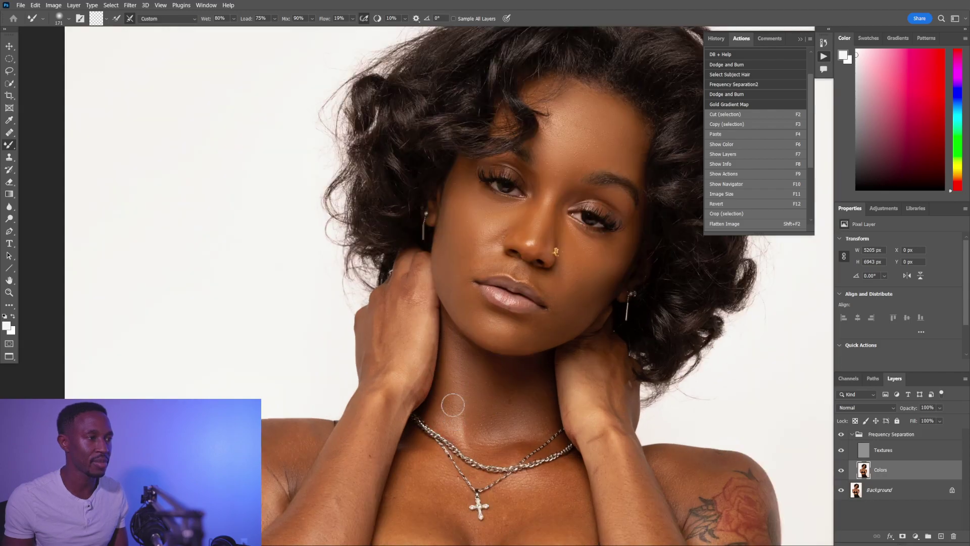
Step: Blend the chest skin around the cross pendant with Mixer Brush sizes of 289 and 272 px
scroll(455, 478, down, 2)
drag(455, 477, 458, 355)
alt+right_click(460, 375)
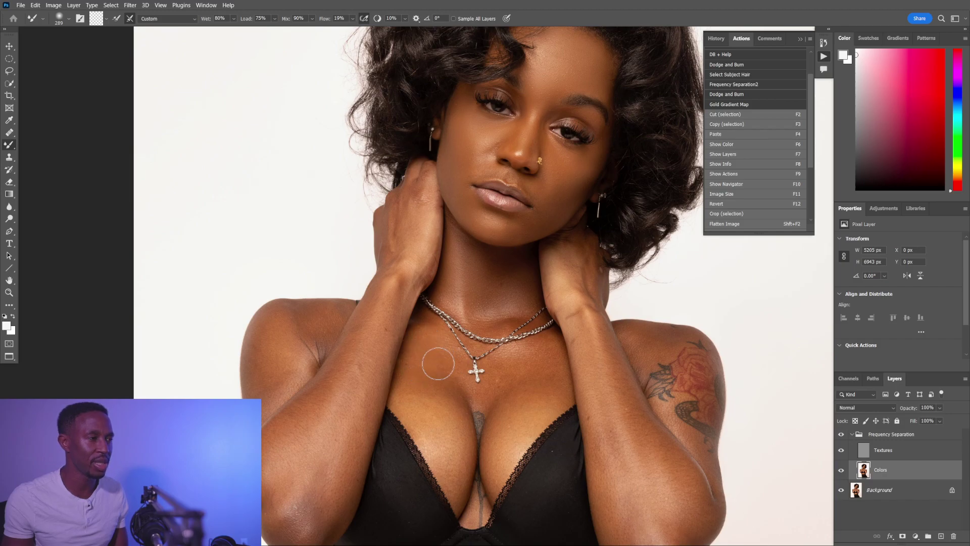
alt+right_click(530, 351)
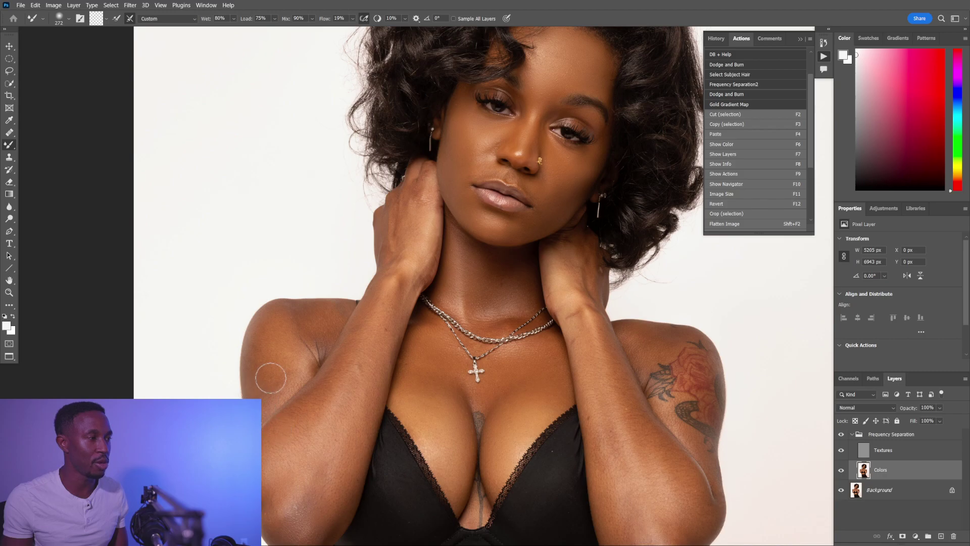
Step: Smooth the skin tones on the untattooed shoulder and arm with the 272 px Mixer Brush
mouse_move(297, 352)
mouse_down()
mouse_move(269, 351)
mouse_move(270, 384)
mouse_move(273, 322)
mouse_move(326, 324)
mouse_move(323, 312)
mouse_move(336, 314)
mouse_up()
drag(411, 371, 433, 350)
drag(322, 399, 296, 421)
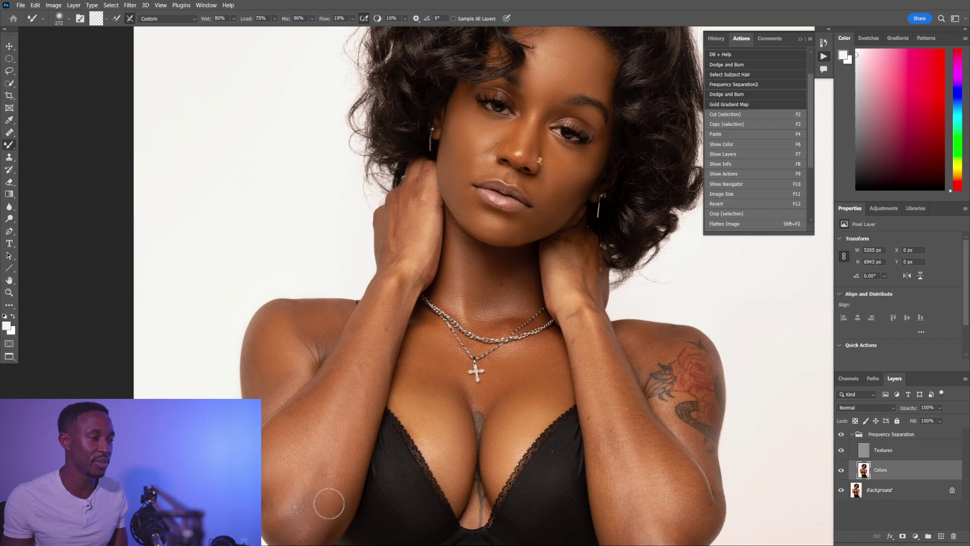
scroll(438, 531, down, 1)
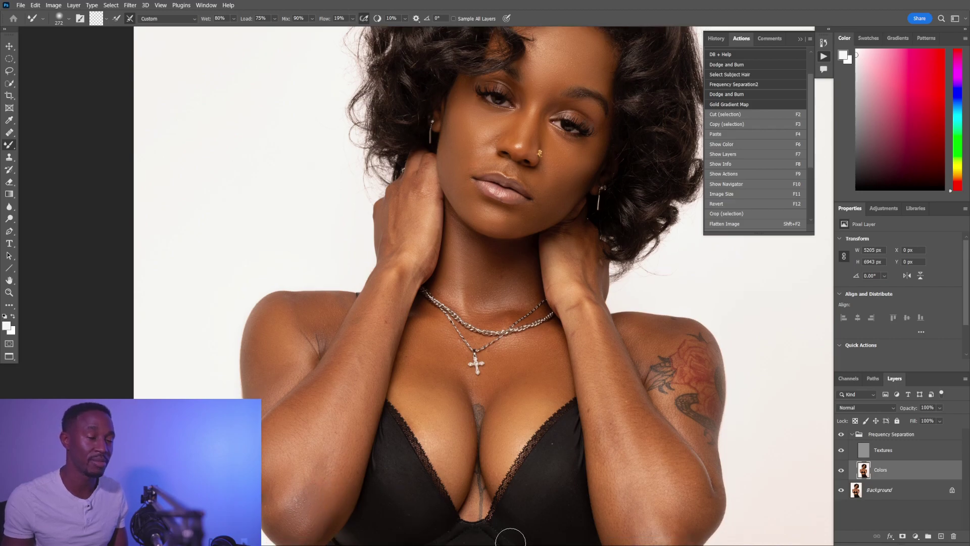
Step: Blend the skin tones on the tattooed arm around the rose tattoo with Mixer Brush sizes of 272 and 251 px
drag(630, 405, 625, 375)
drag(649, 474, 624, 438)
key(bracketleft)
key(bracketleft)
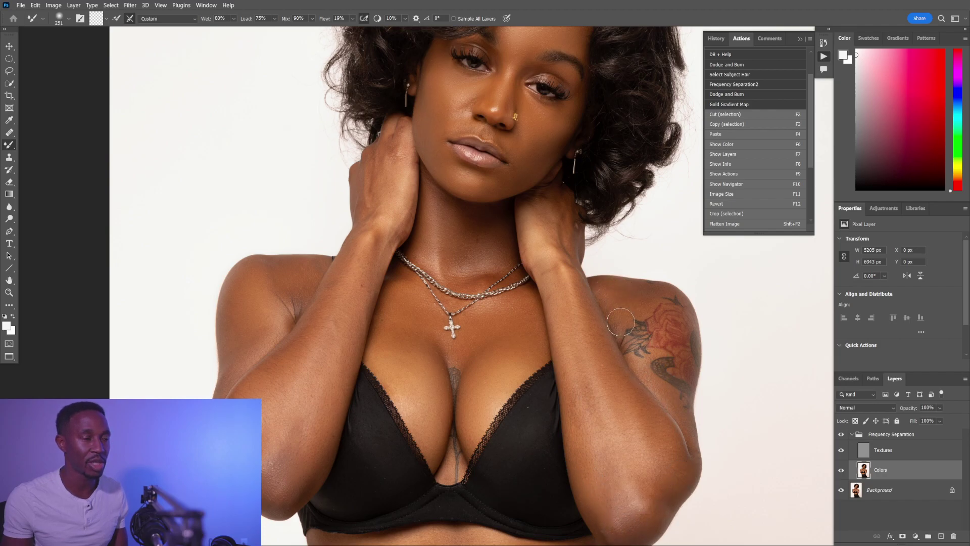
Step: Touch up the facial tones beside the nose and around the mouth corner with Mixer Brush sizes of 92 and 133 px
scroll(637, 372, down, 5)
scroll(623, 400, up, 5)
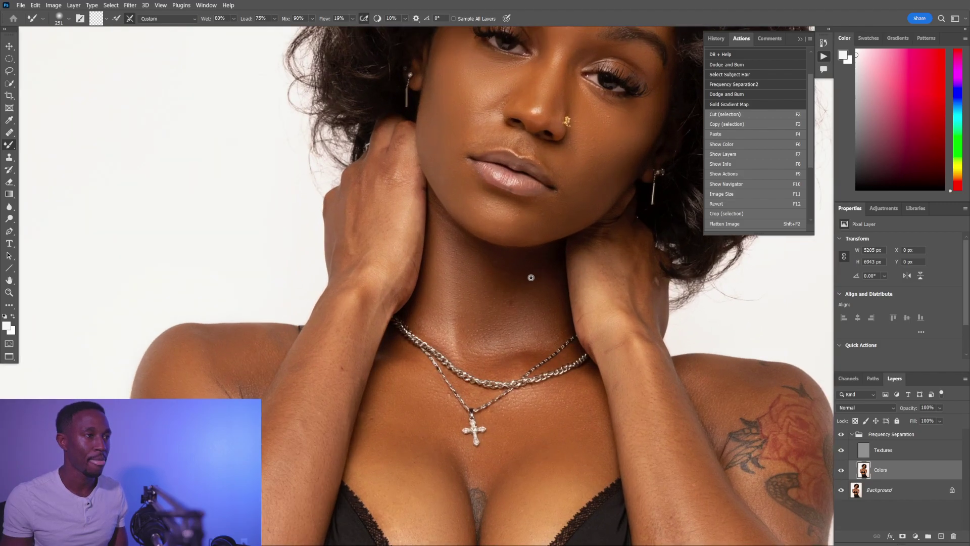
mouse_move(531, 278)
mouse_down()
mouse_move(522, 277)
mouse_move(541, 275)
mouse_move(531, 420)
mouse_up()
scroll(545, 209, up, 3)
drag(502, 281, 487, 281)
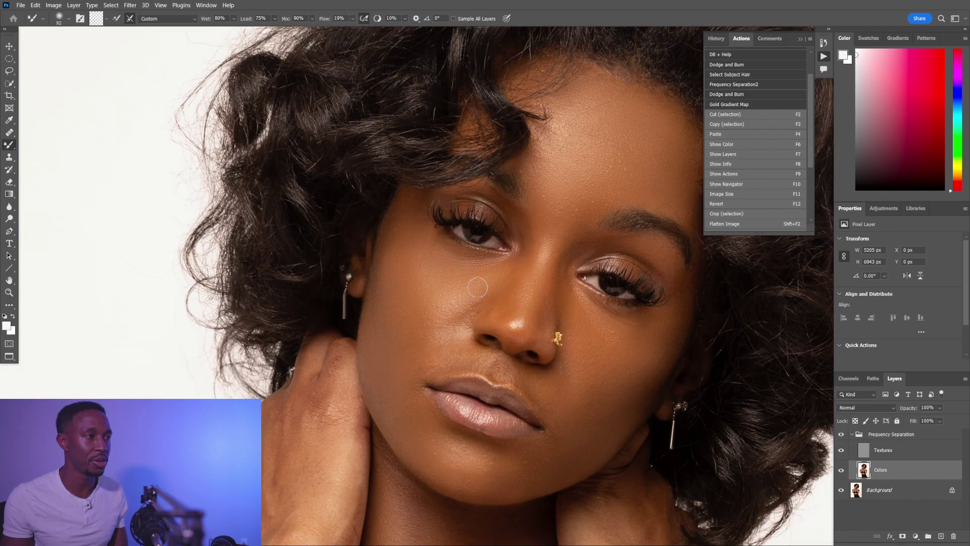
scroll(476, 277, down, 5)
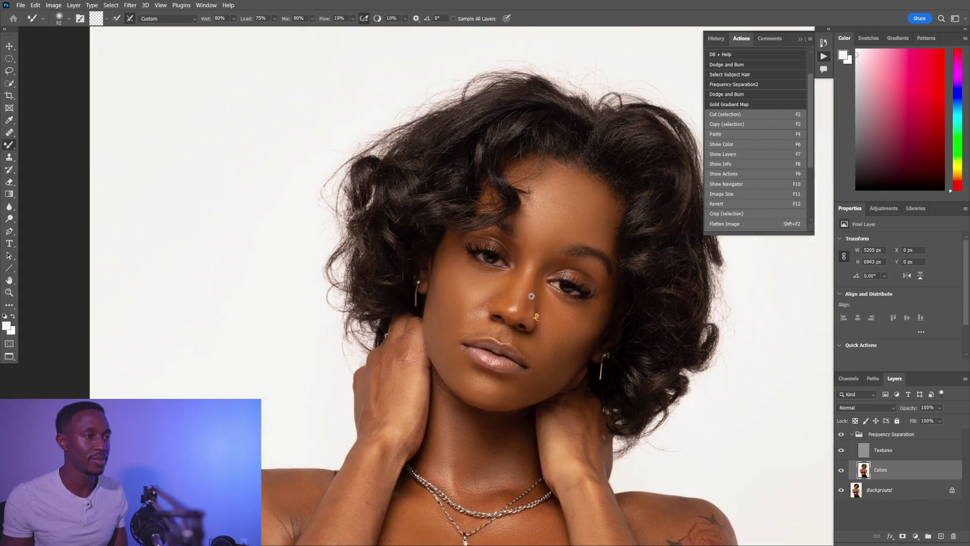
scroll(432, 369, up, 4)
drag(432, 369, 441, 368)
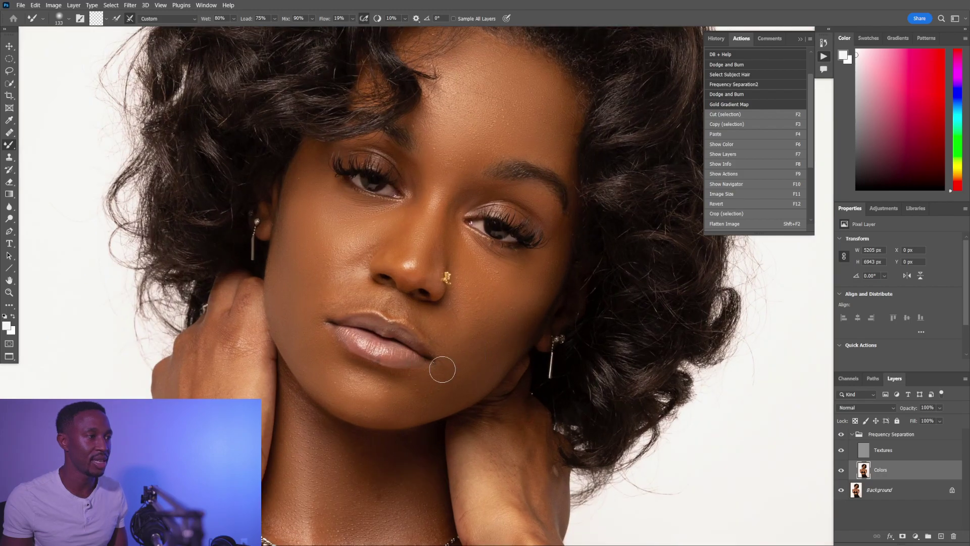
scroll(494, 423, down, 3)
scroll(495, 423, down, 3)
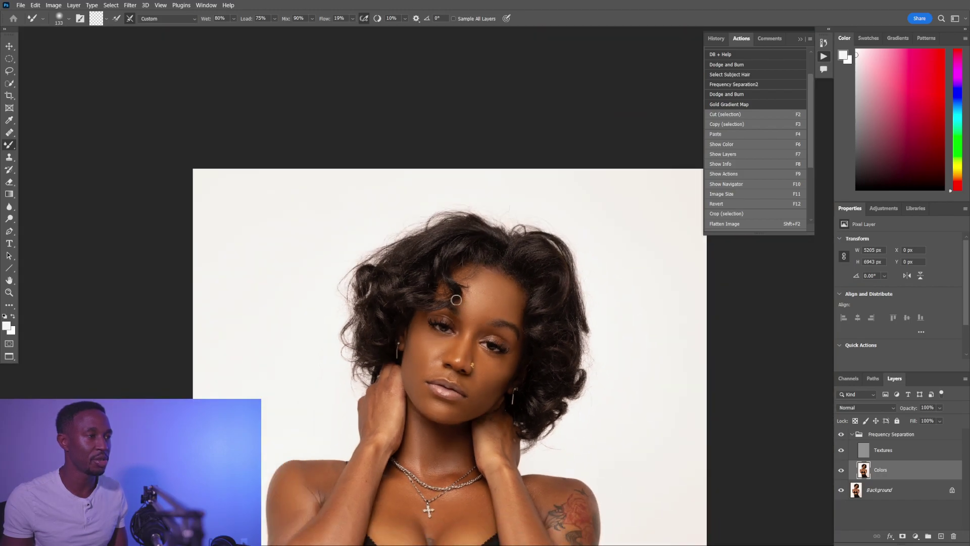
Step: Blend the midriff skin with a 383 px Mixer Brush and compare the full retouch with the original Background layer
scroll(445, 507, down, 1)
mouse_move(450, 518)
mouse_down()
mouse_move(506, 342)
mouse_move(516, 377)
mouse_move(501, 362)
mouse_up()
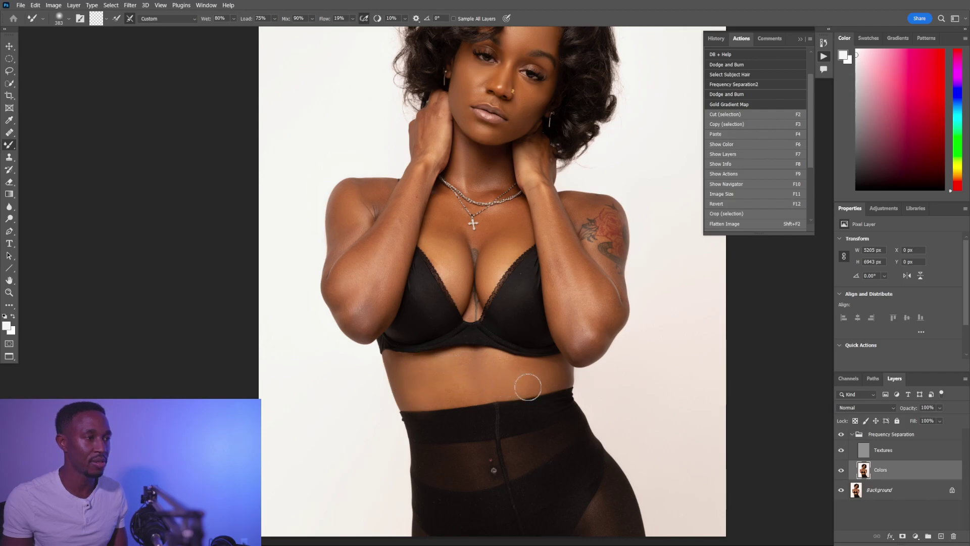
scroll(571, 397, down, 2)
scroll(595, 412, up, 1)
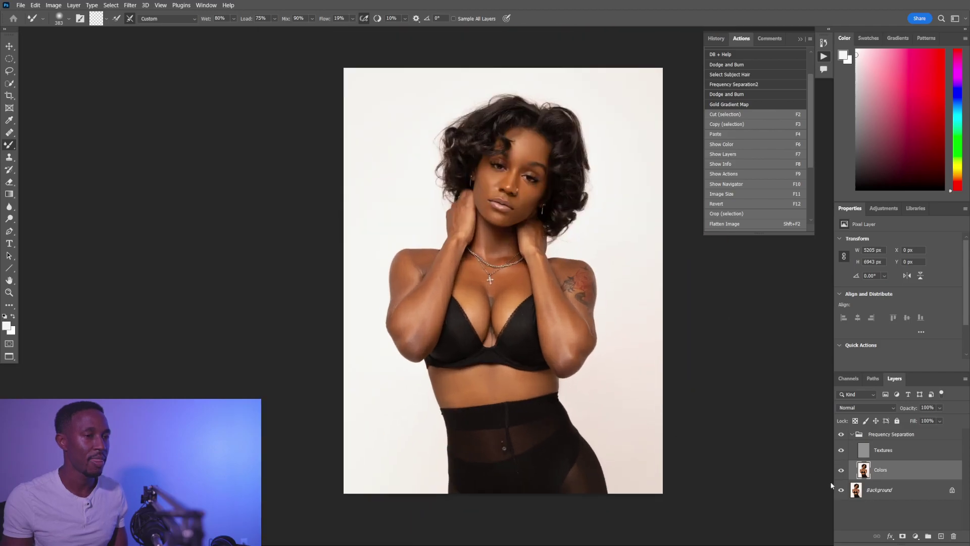
alt+click(843, 490)
alt+click(842, 489)
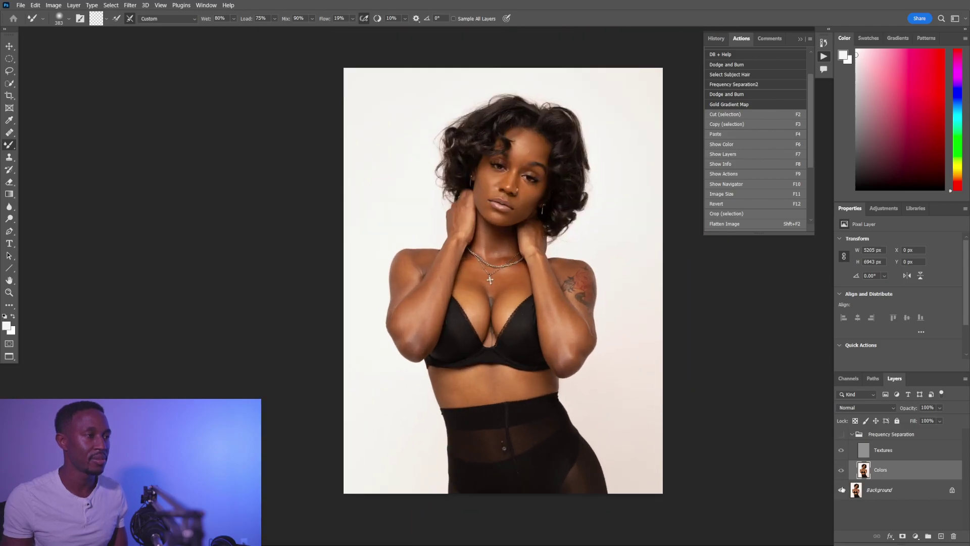
alt+click(842, 489)
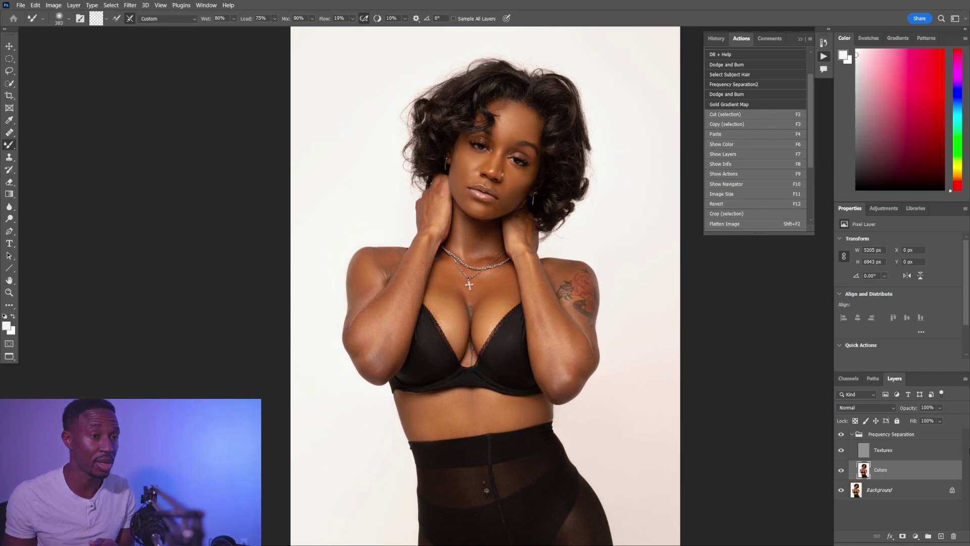
Step: Collapse the Frequency Separation group and add a Curves adjustment layer above it
click(852, 435)
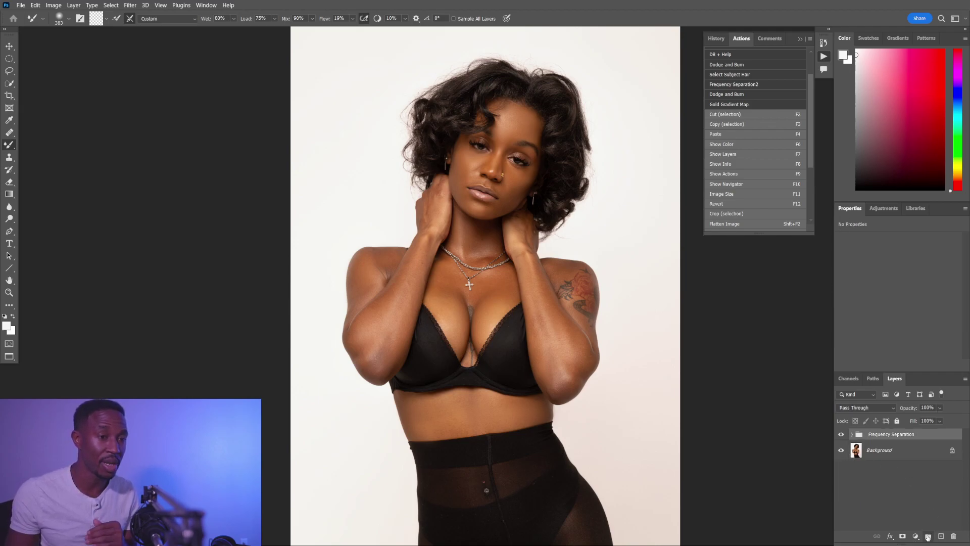
click(916, 536)
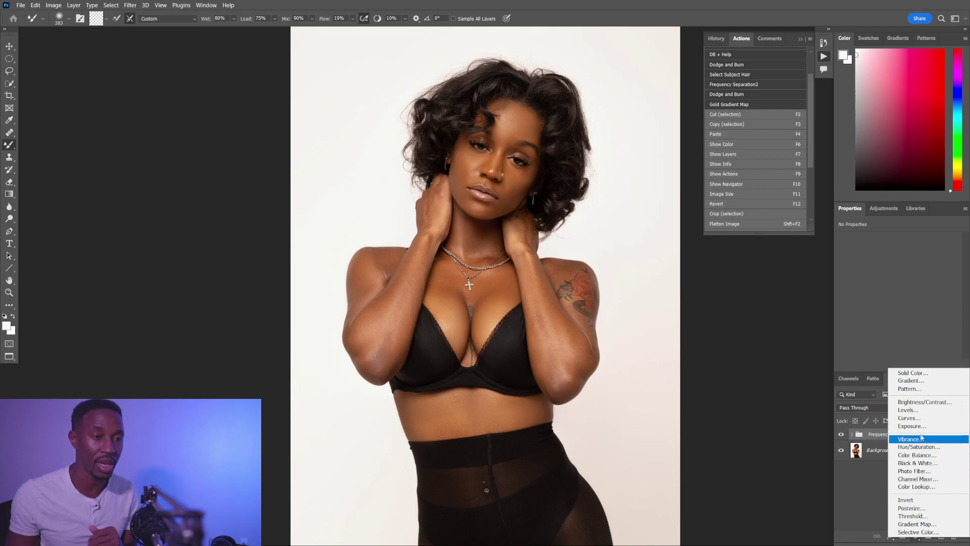
click(920, 418)
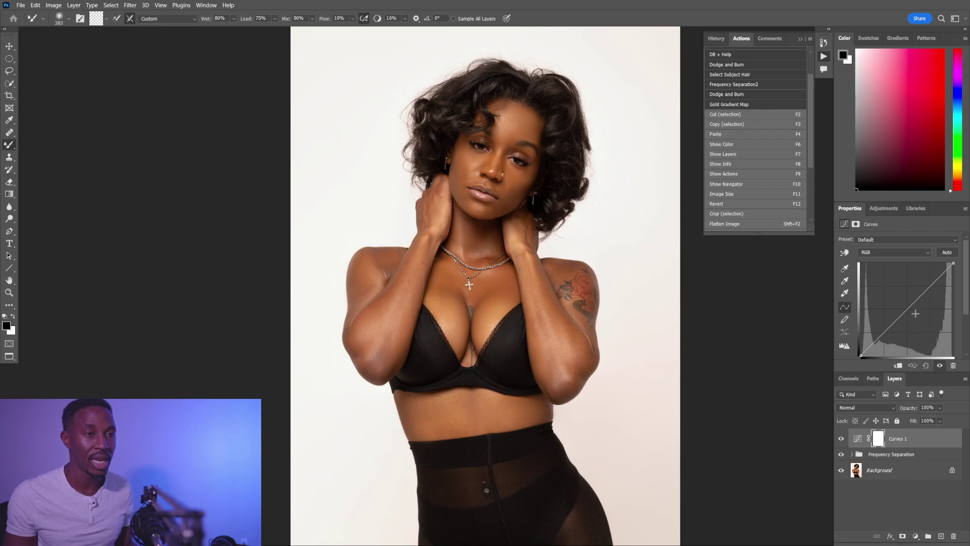
Step: Shape the RGB curve into a gentle S with raised highlights and lowered shadows, and set the Curves layer's blend mode to Luminosity
drag(932, 288, 926, 286)
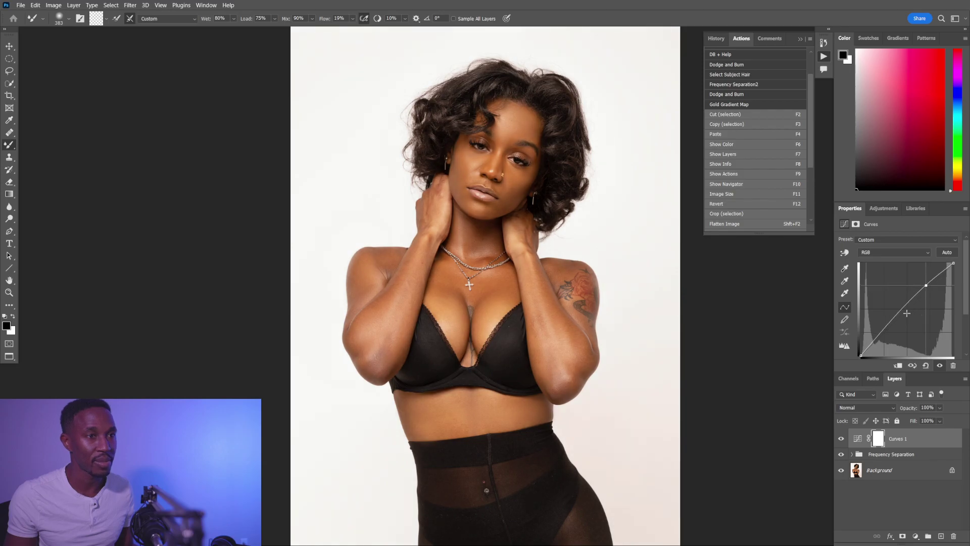
drag(881, 332, 888, 334)
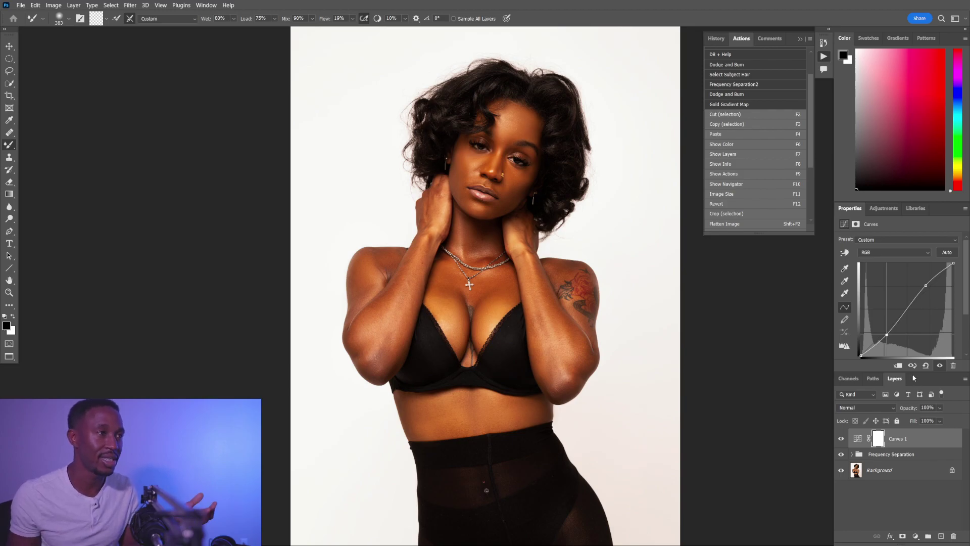
click(865, 408)
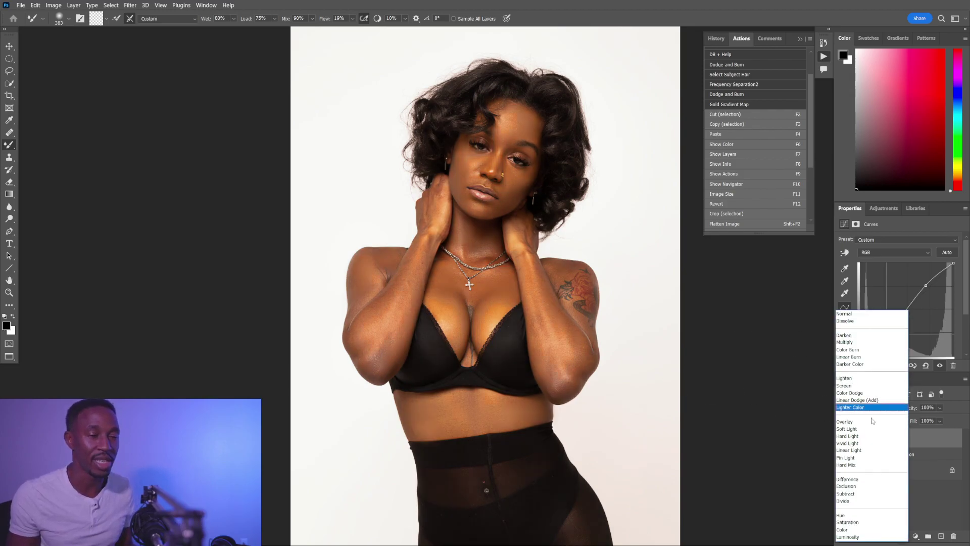
click(880, 537)
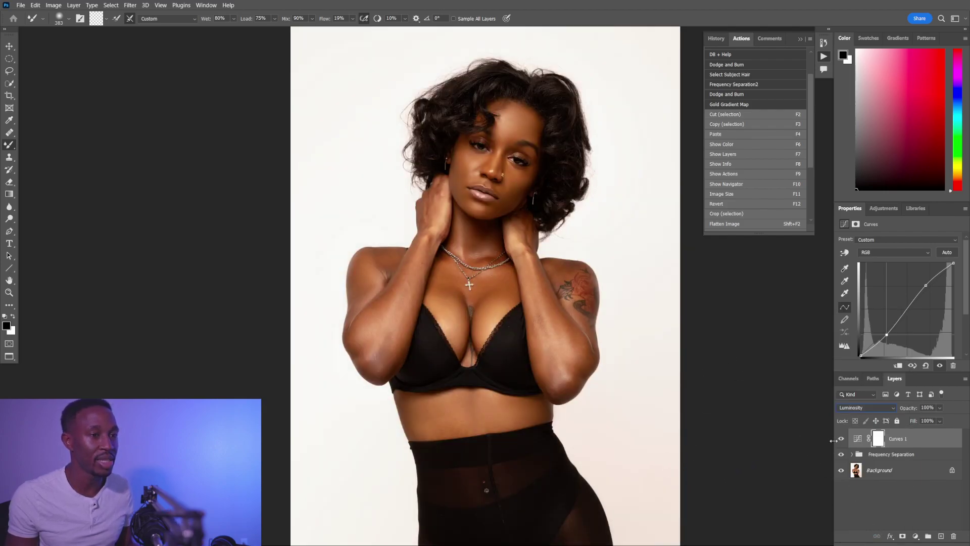
Step: Compare the portrait with and without the Curves layer, and the whole edit against the original Background
click(841, 439)
click(841, 439)
scroll(608, 355, down, 3)
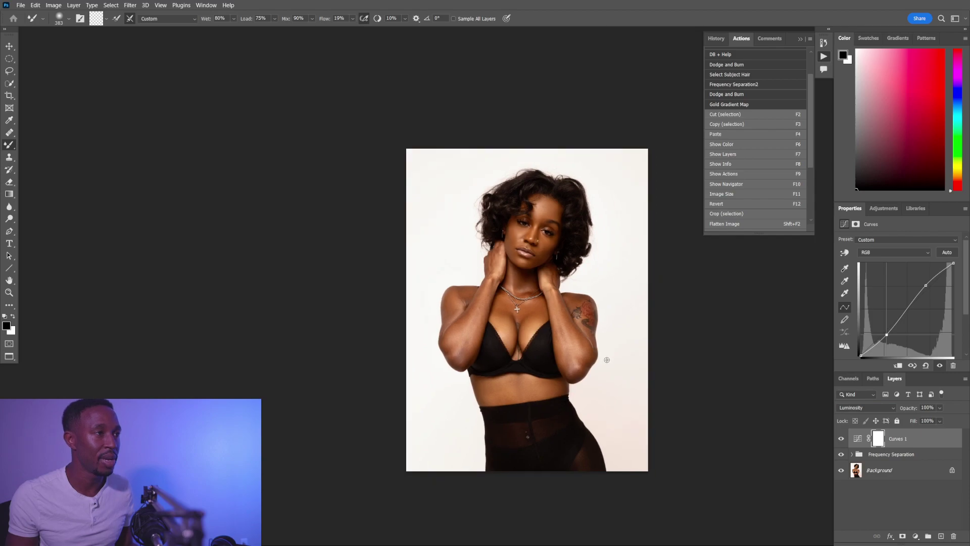
scroll(599, 349, up, 2)
alt+click(841, 471)
alt+click(842, 470)
alt+click(842, 471)
alt+click(841, 471)
scroll(578, 304, up, 1)
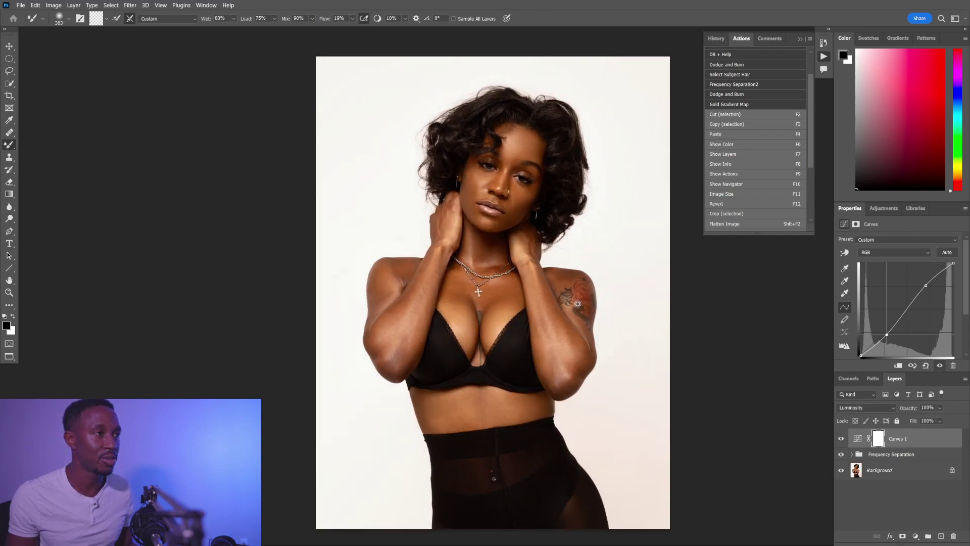